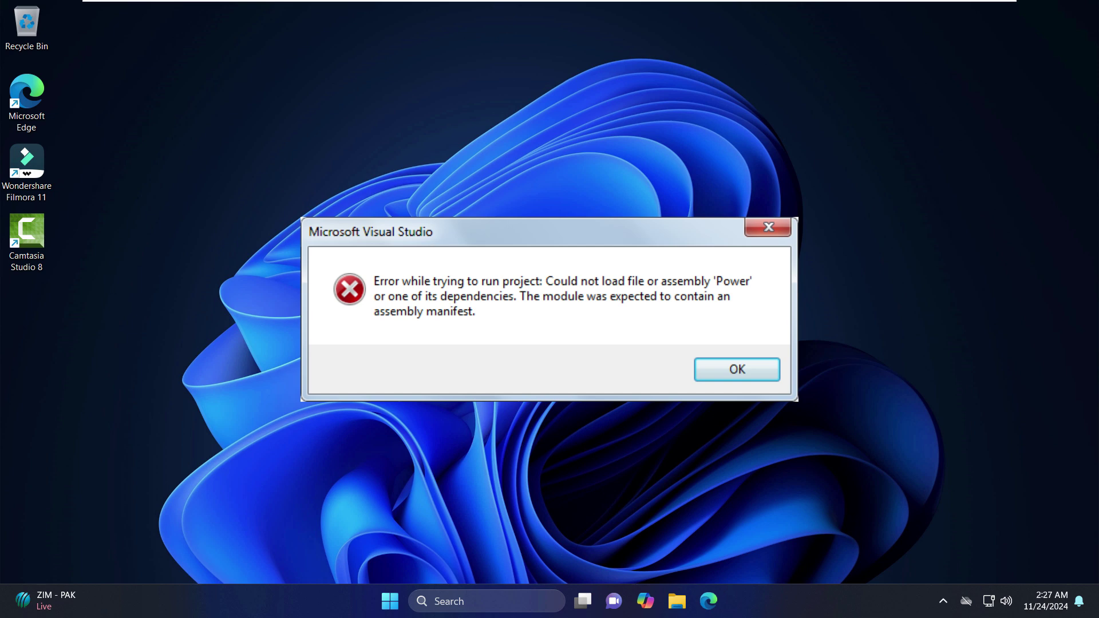
# Step: Dismiss the Visual Studio error about assembly 'Power' missing a manifest
pyautogui.press('Return')
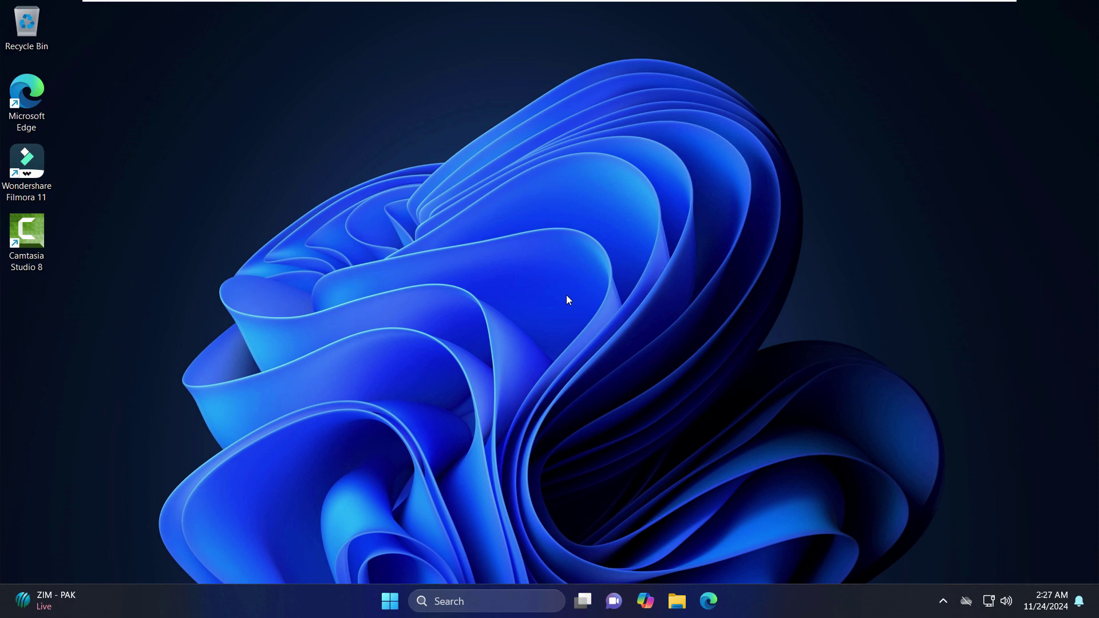
# Step: Search Start for 'rege' and run Registry Editor as administrator, approving the UAC prompt
pyautogui.click(393, 602)
pyautogui.write('rege')
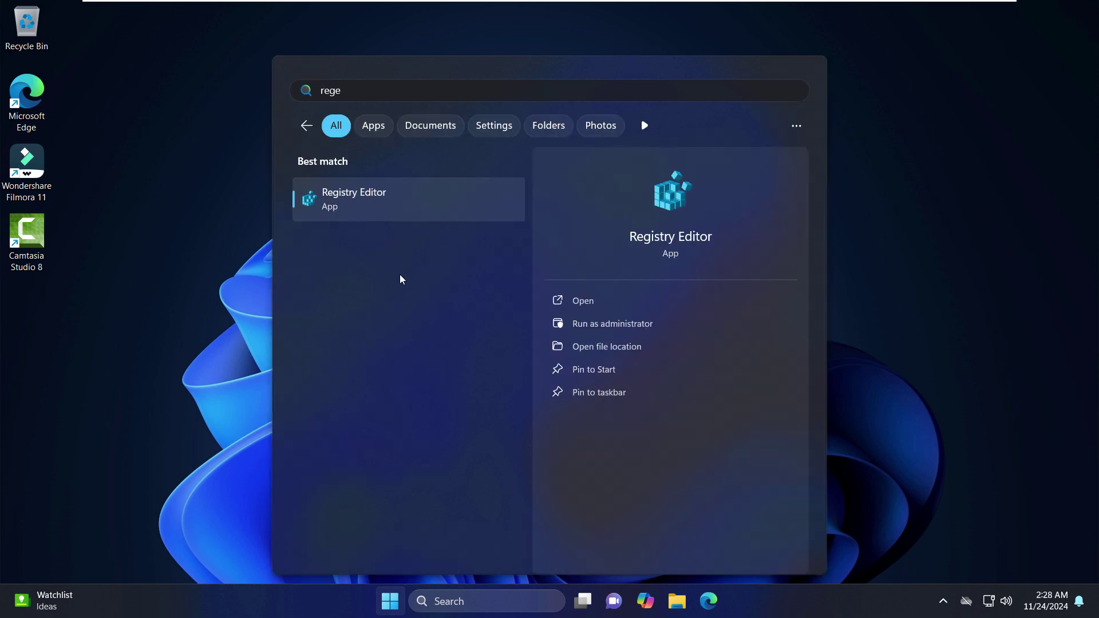
pyautogui.rightClick(344, 202)
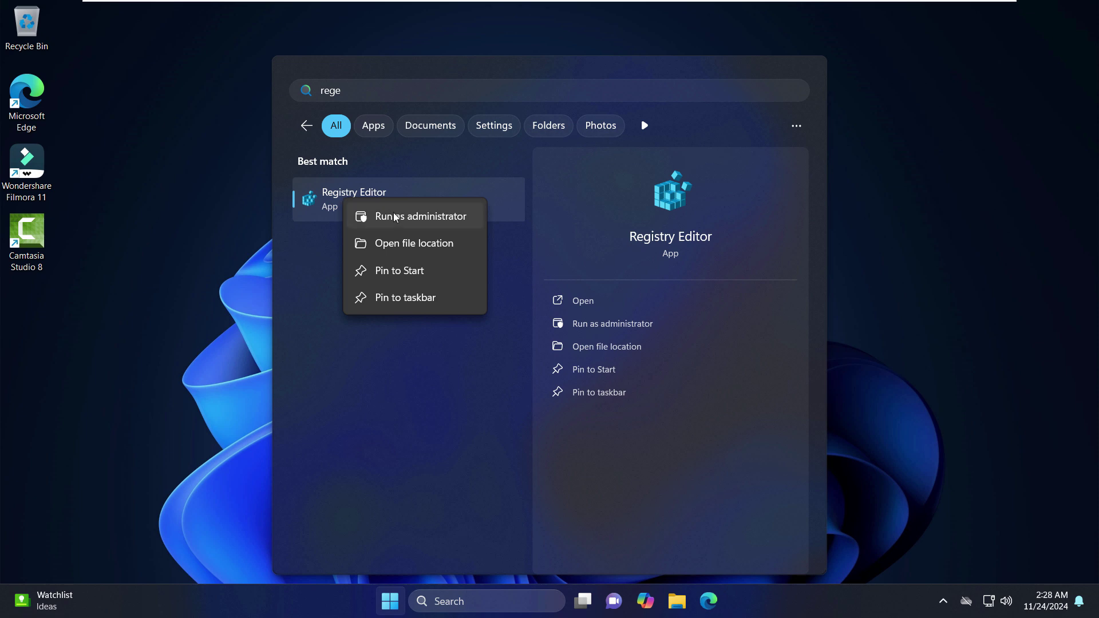
pyautogui.click(408, 218)
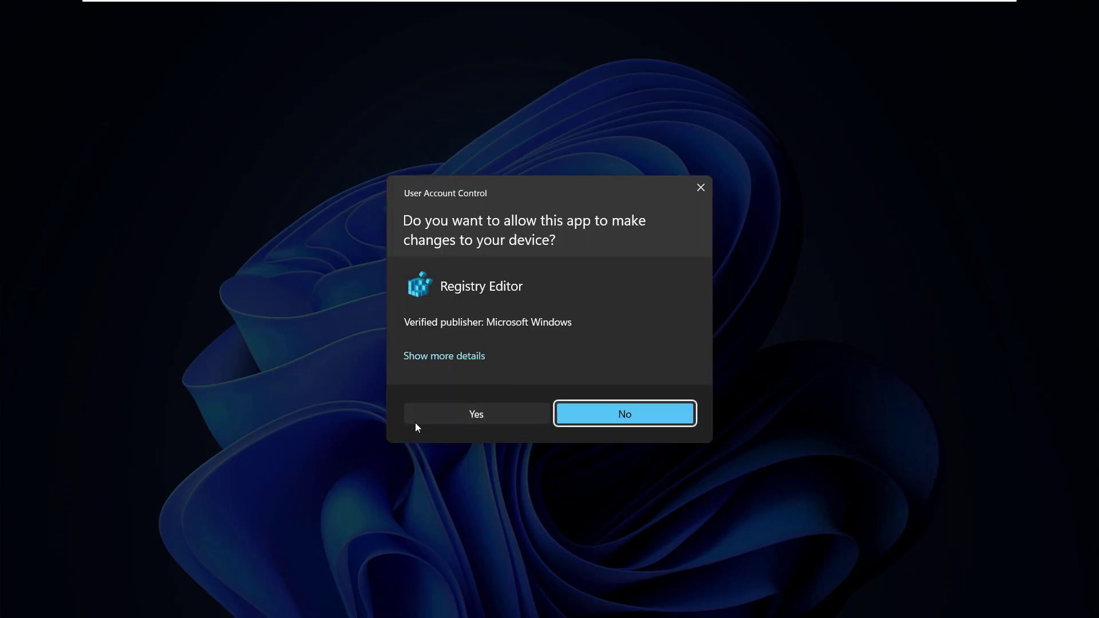
pyautogui.click(485, 417)
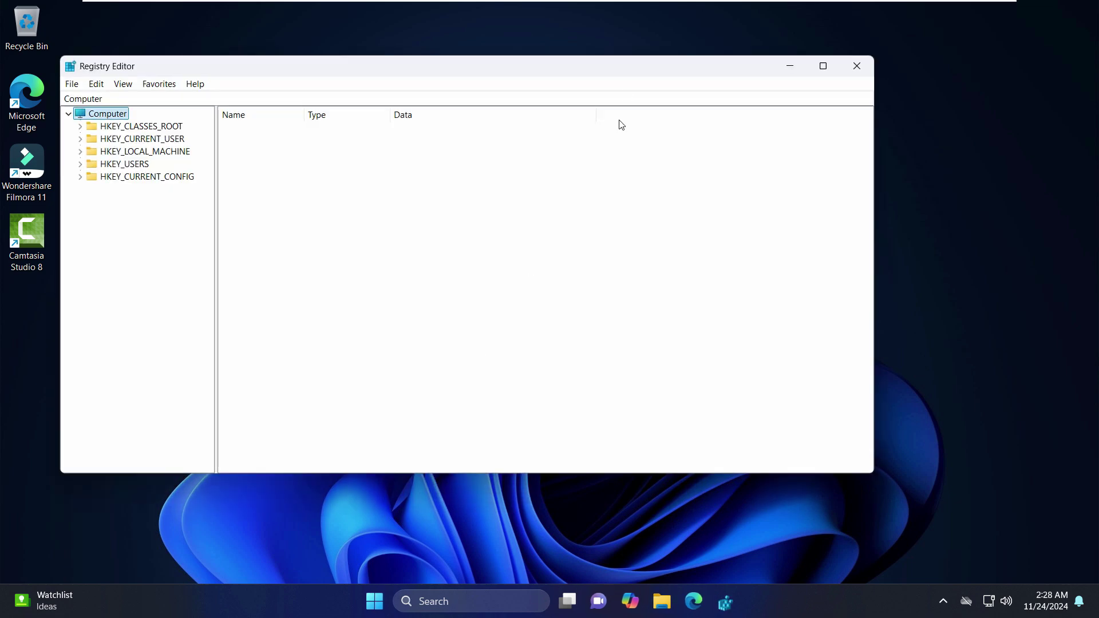
# Step: Drag the Registry Editor window right, toward the centre of the screen
pyautogui.moveTo(122, 66); pyautogui.dragTo(263, 71)
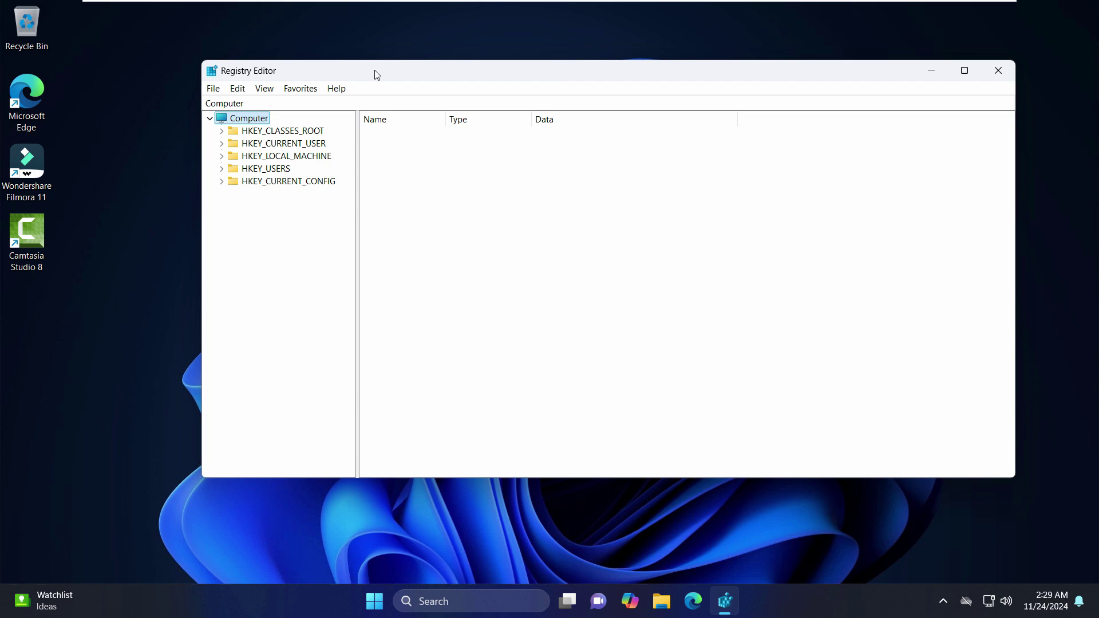
# Step: Export the full registry to Local Disk (C:) as 'Registry Editor Backup 24112024'
pyautogui.click(213, 91)
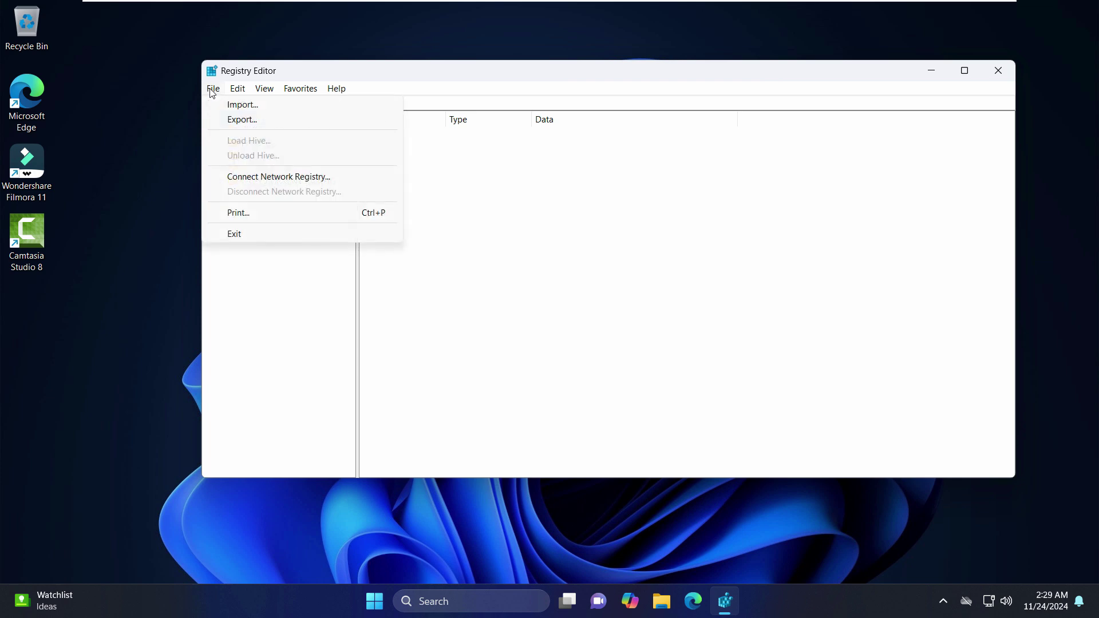
pyautogui.click(234, 121)
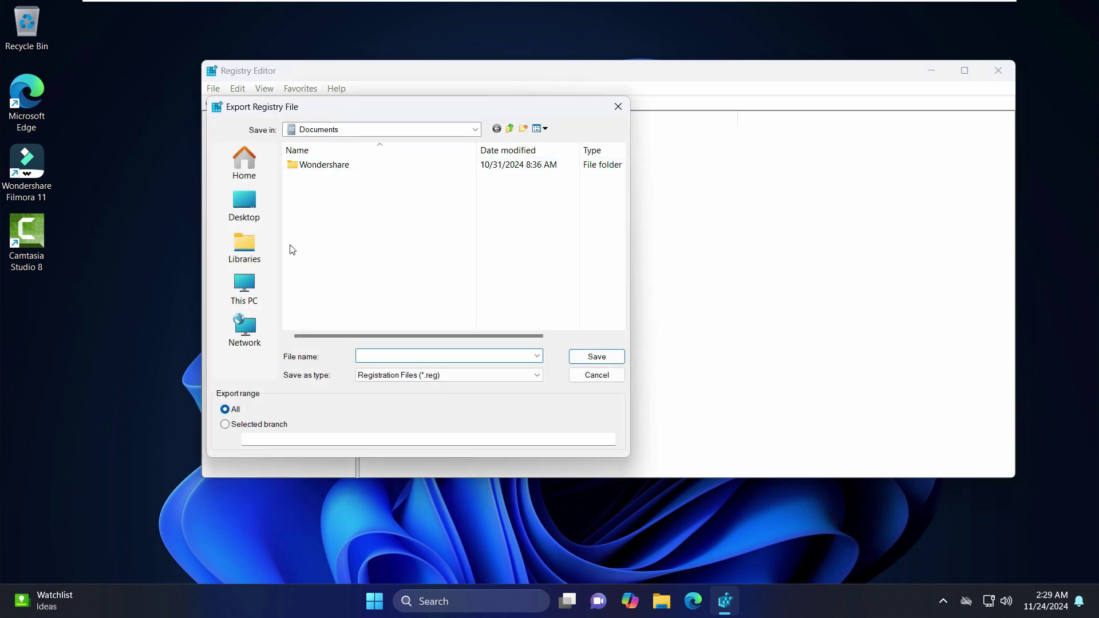
pyautogui.click(244, 289)
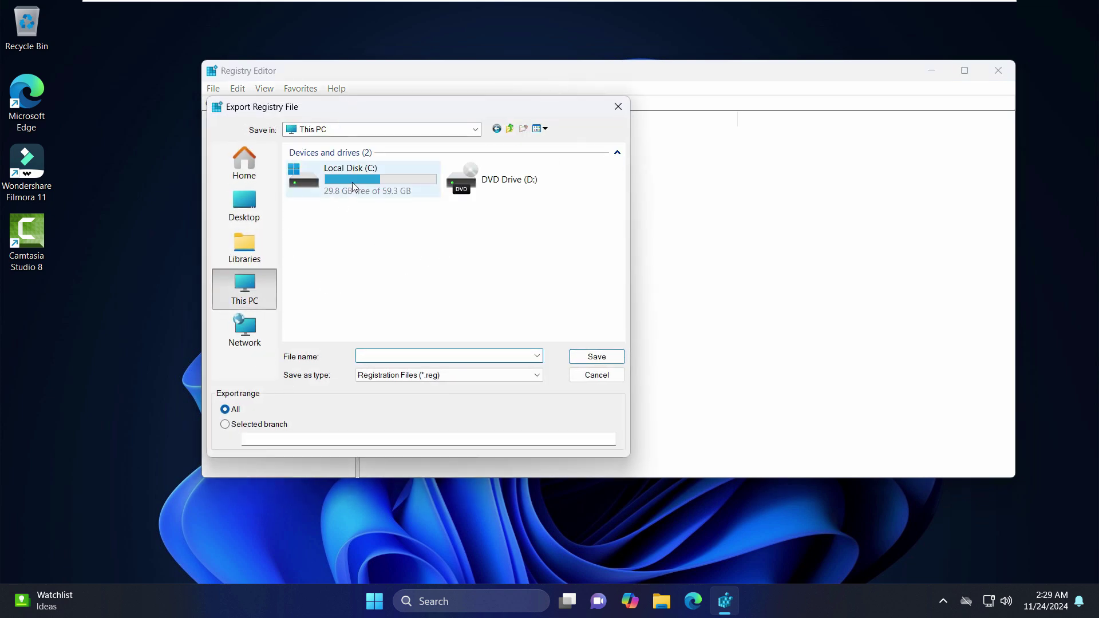
pyautogui.doubleClick(355, 183)
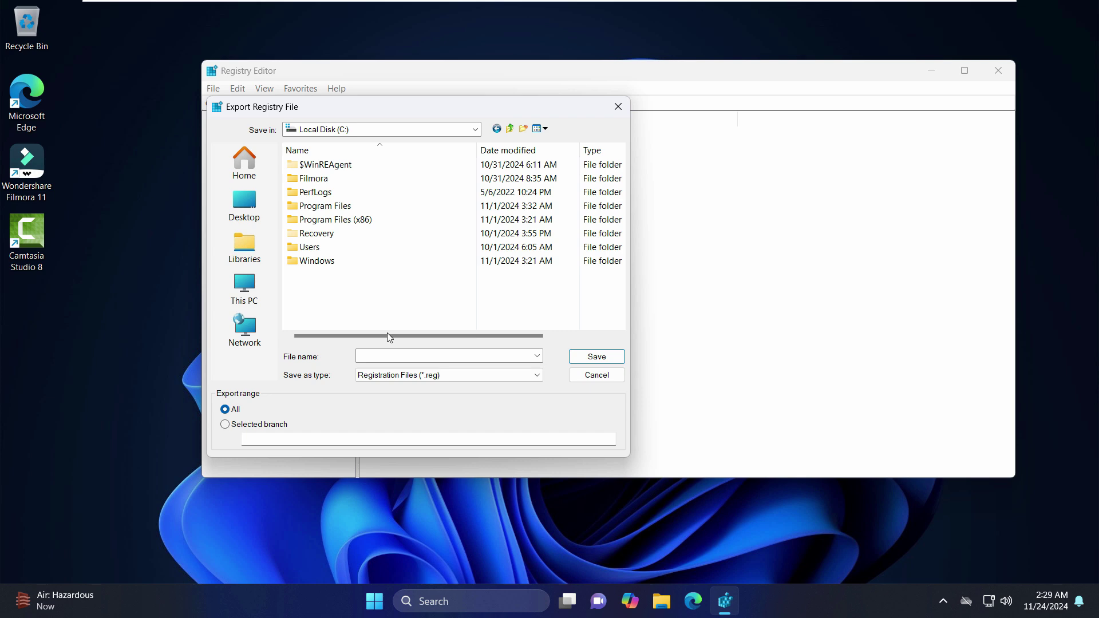
pyautogui.click(391, 352)
pyautogui.write('R')
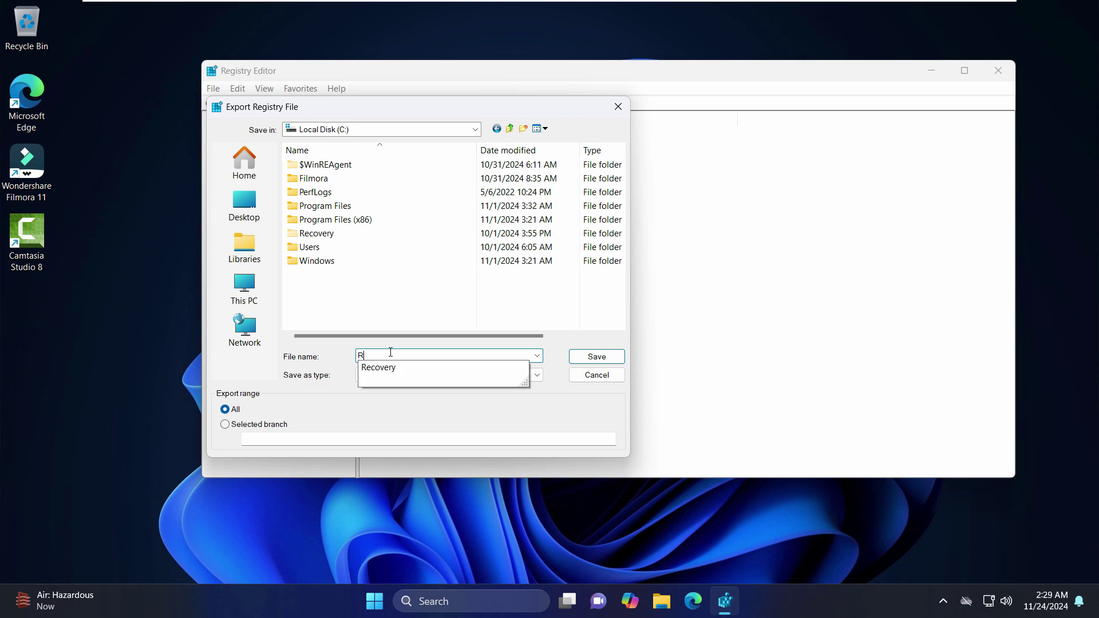
pyautogui.write('egistry Ed')
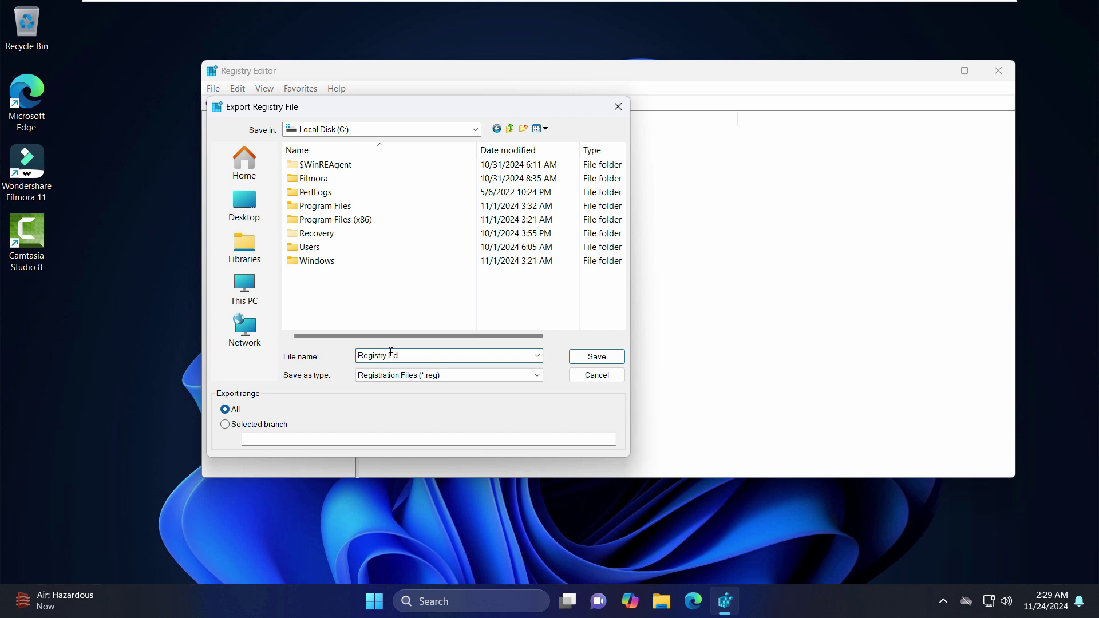
pyautogui.write('itor Backup 24112024')
pyautogui.click(608, 361)
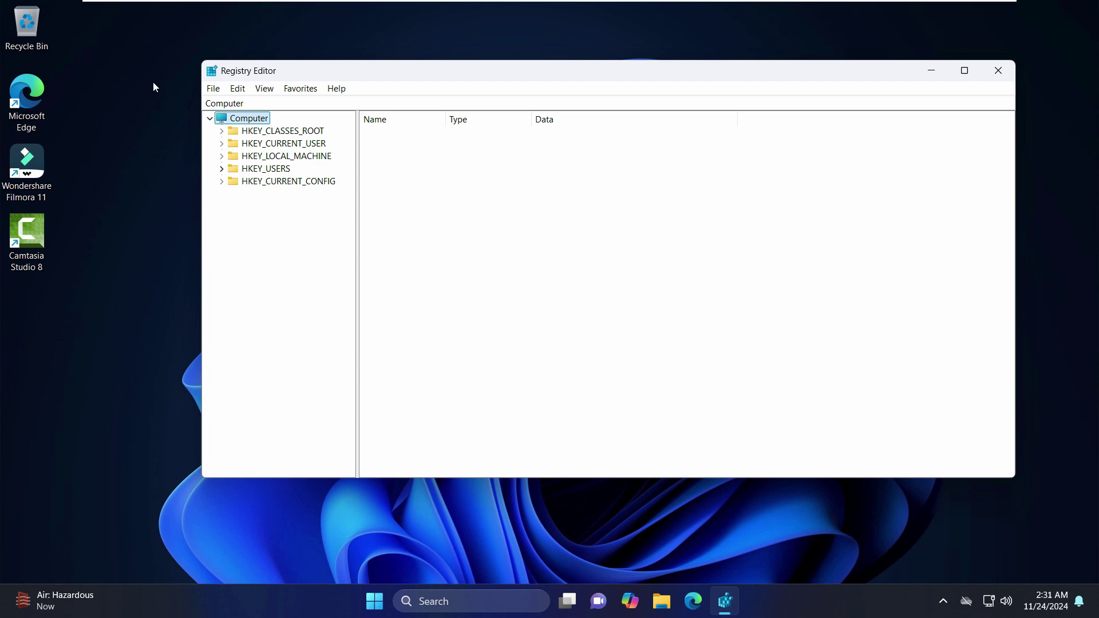
# Step: Import 'Registry Editor Backup 24112024' from Local Disk (C:) back into the registry
pyautogui.click(216, 90)
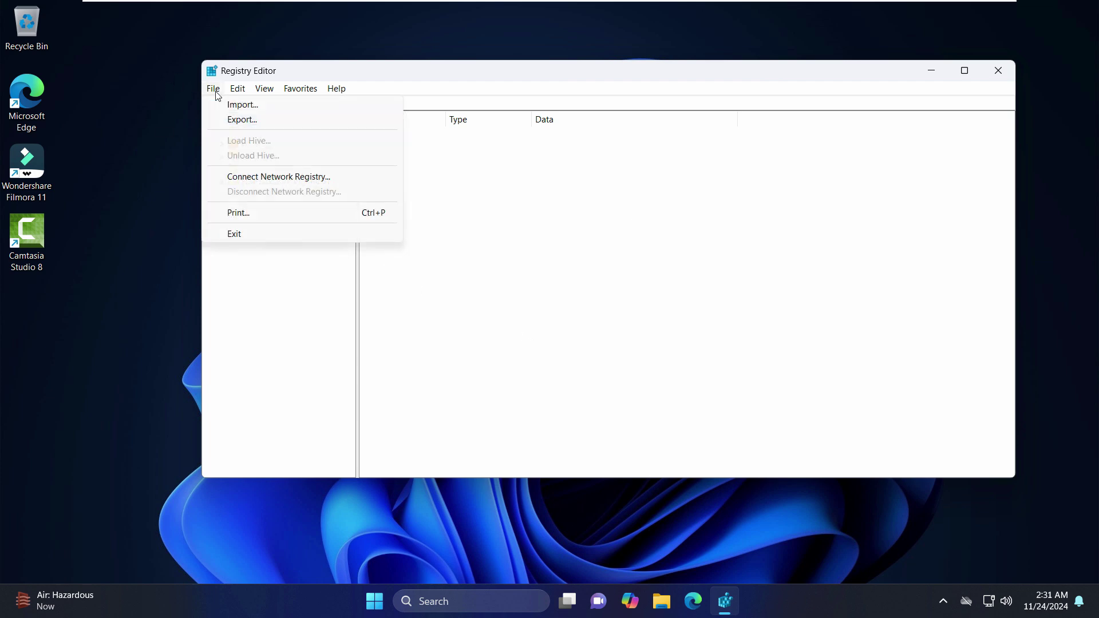
pyautogui.moveTo(238, 88)
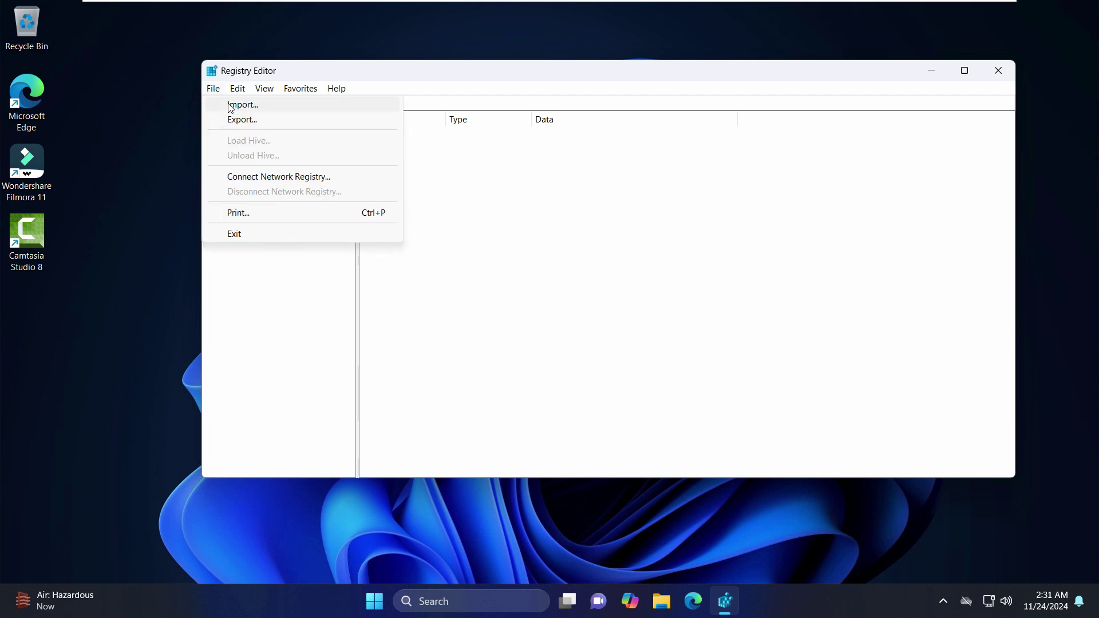
pyautogui.click(240, 103)
pyautogui.scroll(-1, 396, 329)
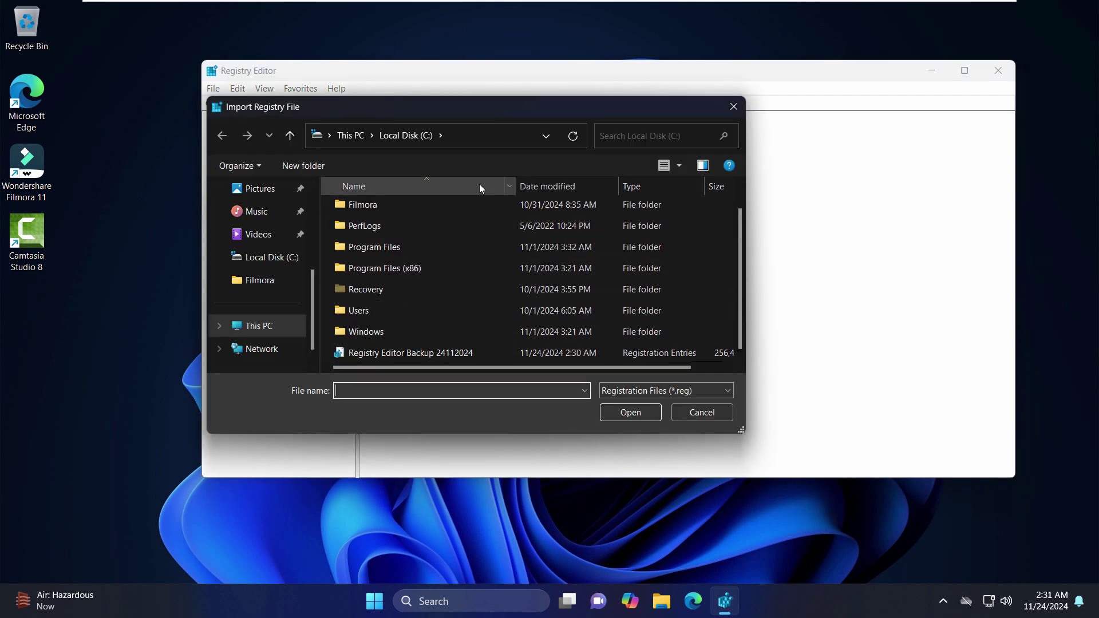
pyautogui.click(386, 352)
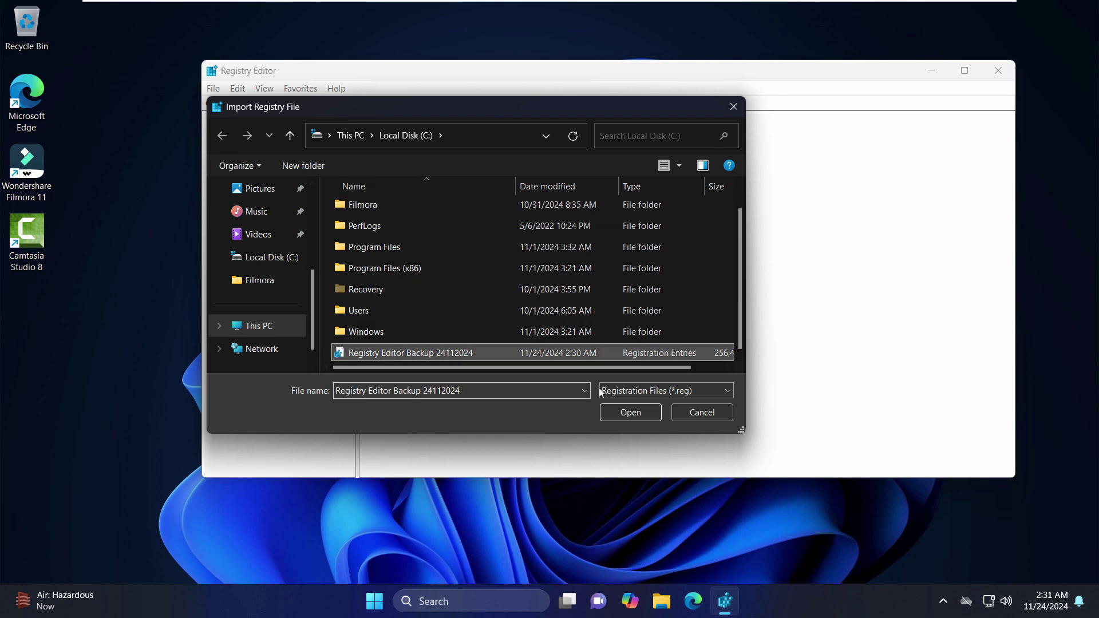
pyautogui.click(630, 412)
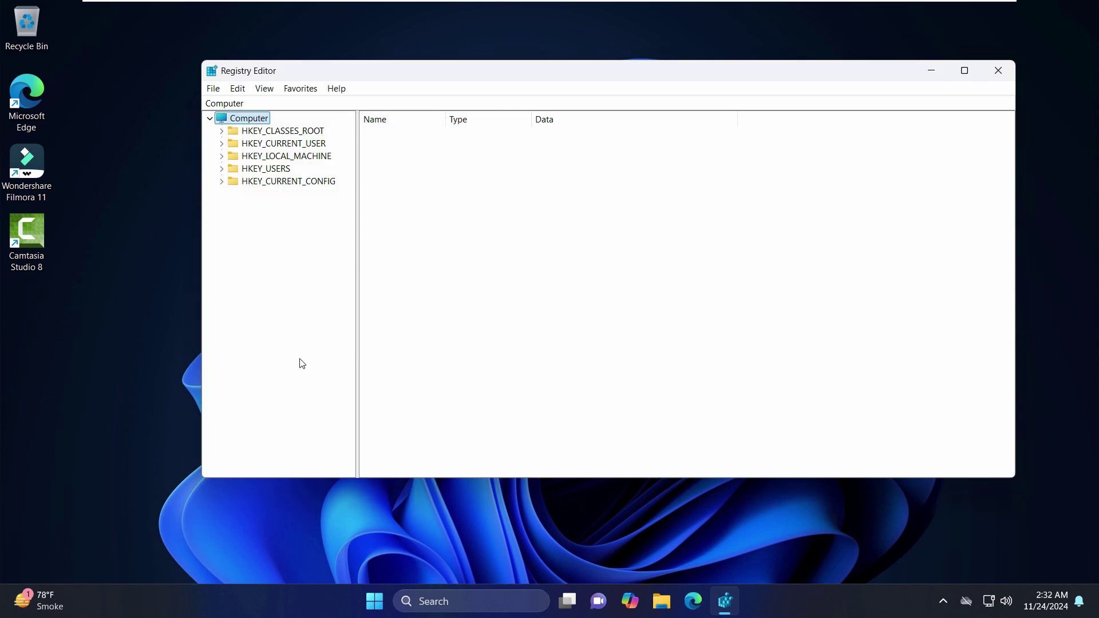
# Step: Expand HKEY_LOCAL_MACHINE, SOFTWARE and Microsoft, and browse the Microsoft subkeys
pyautogui.click(221, 157)
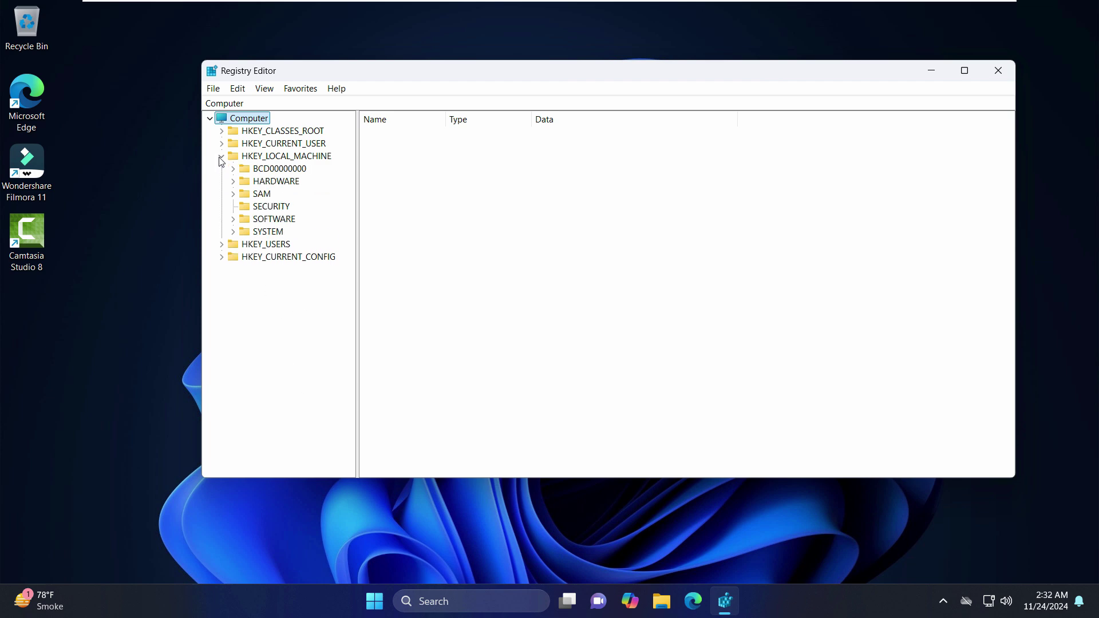
pyautogui.click(233, 220)
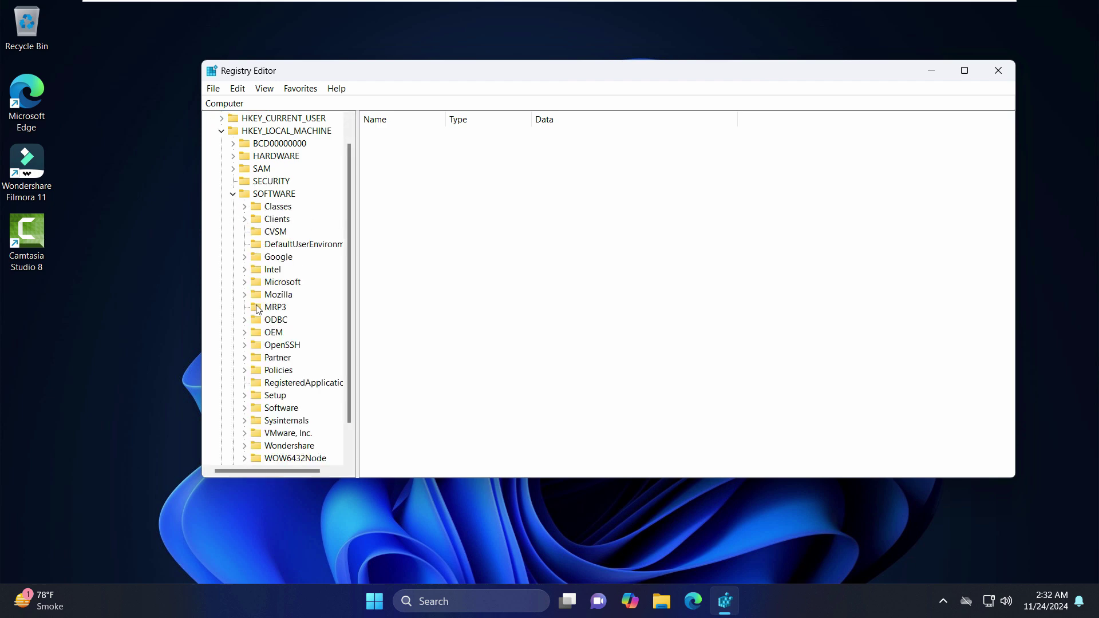
pyautogui.click(244, 281)
pyautogui.scroll(-15, 296, 297)
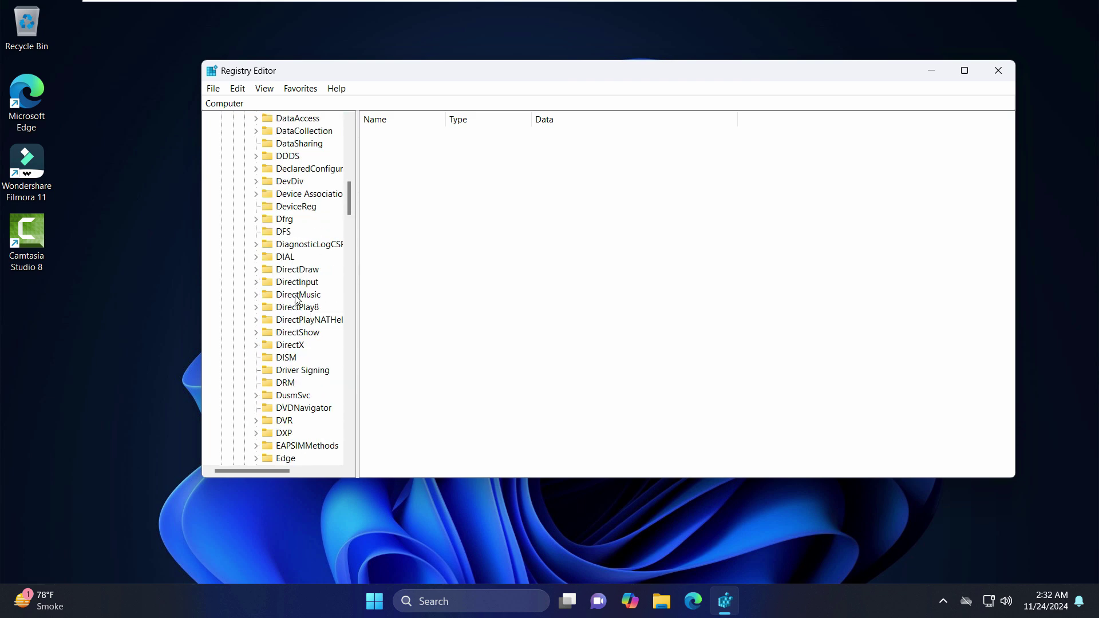
pyautogui.click(296, 297)
pyautogui.scroll(-1, 293, 282)
pyautogui.click(291, 207)
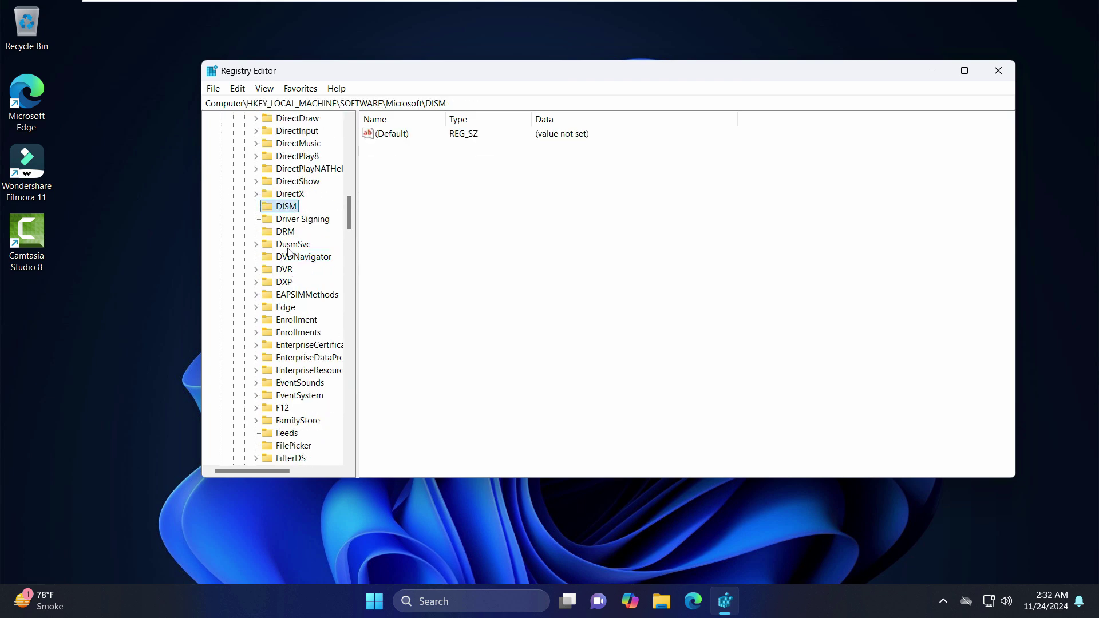
pyautogui.scroll(5, 295, 229)
pyautogui.click(295, 196)
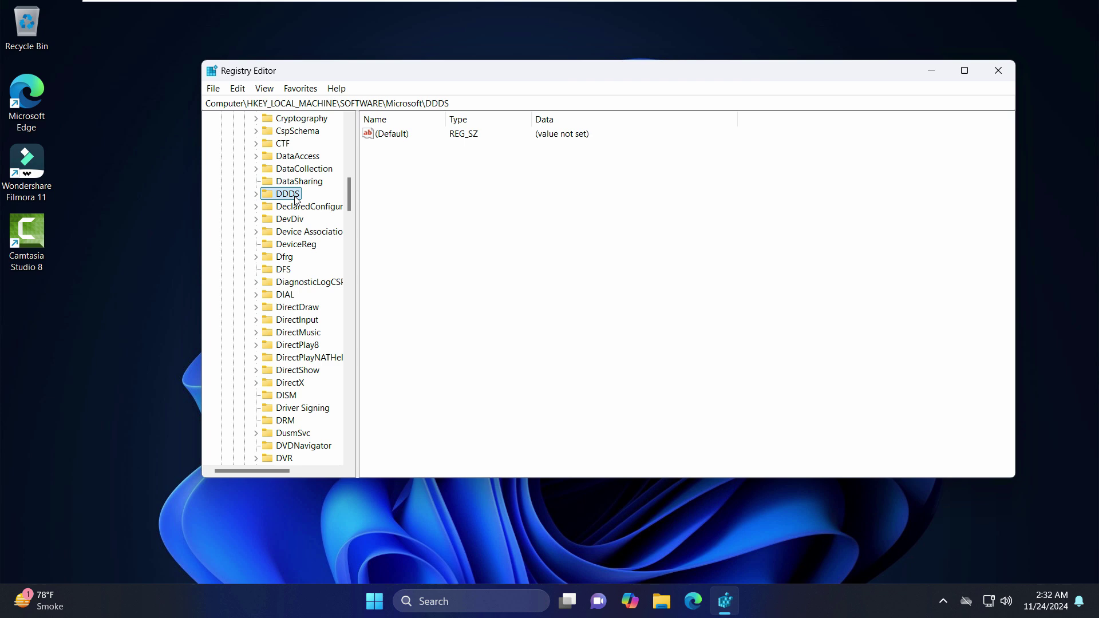
# Step: Jump to the Fusion key, open it and select its (Default) value
pyautogui.press('f')
pyautogui.scroll(-5, 330, 264)
pyautogui.scroll(-1, 289, 313)
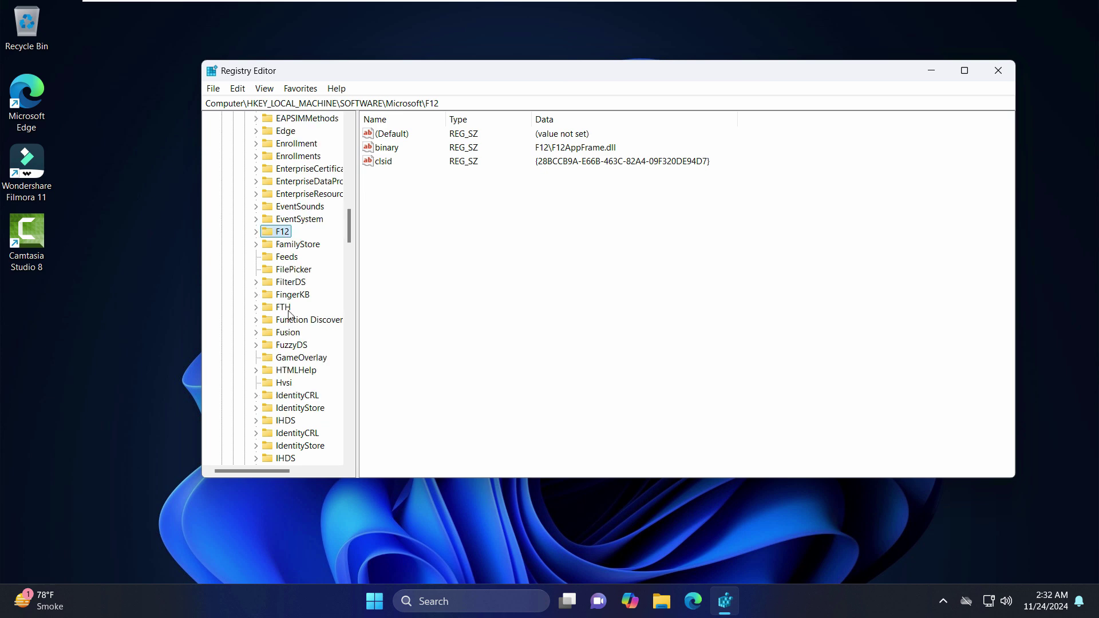
pyautogui.scroll(-1, 289, 313)
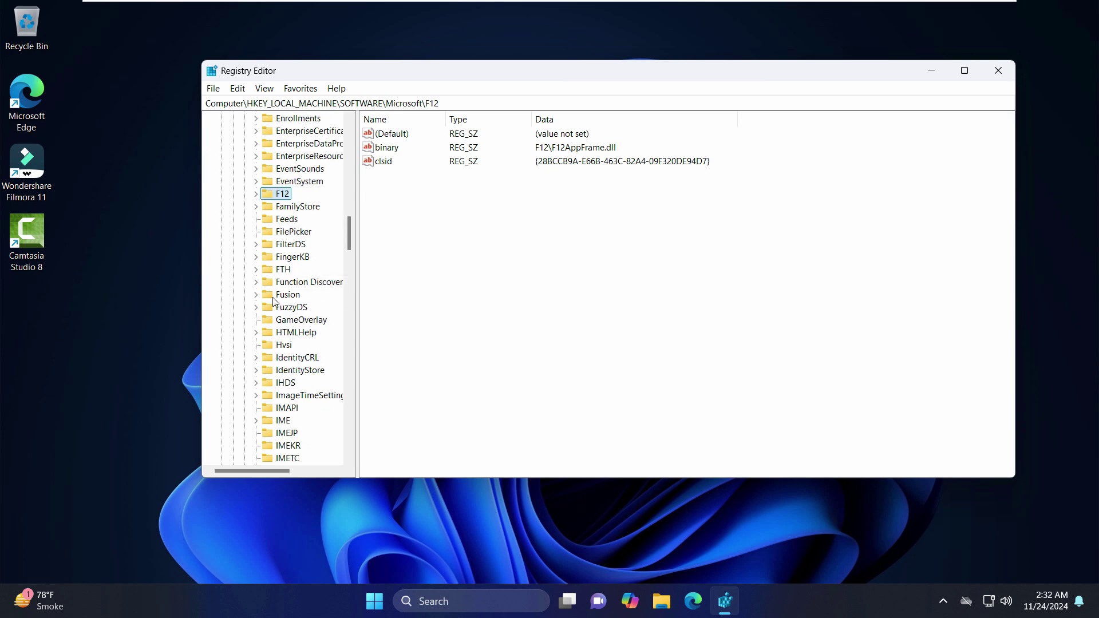
pyautogui.click(256, 294)
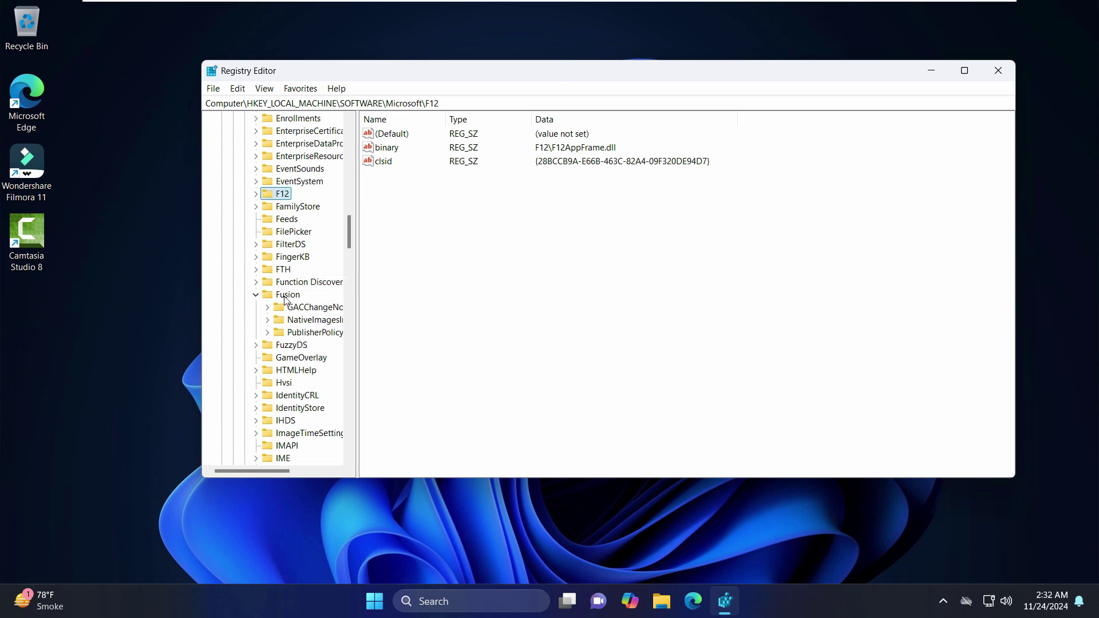
pyautogui.click(286, 296)
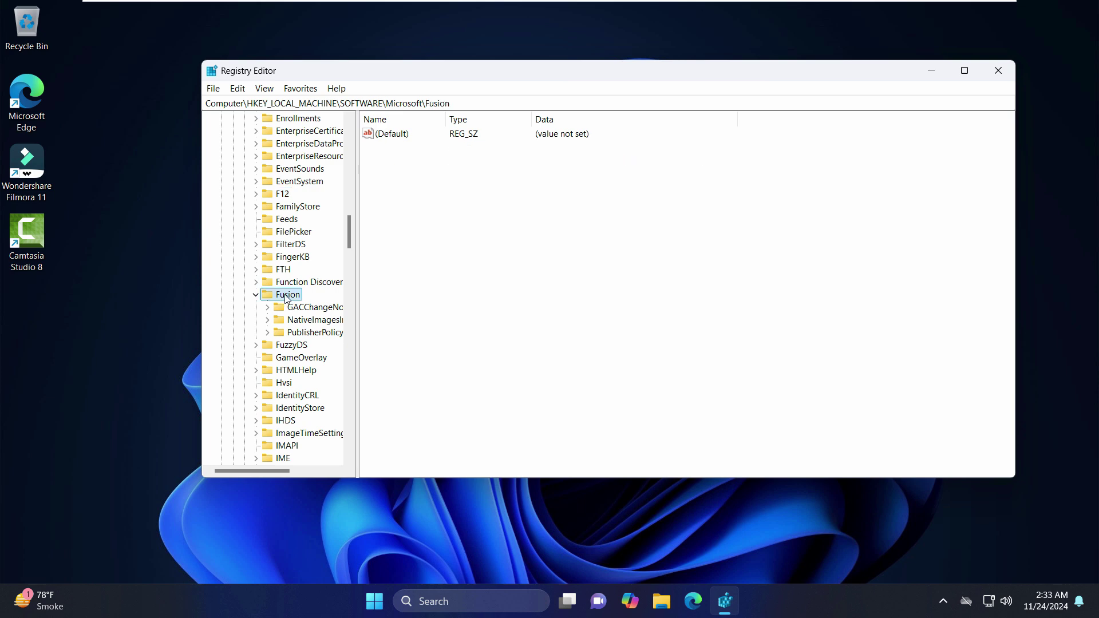
pyautogui.click(420, 141)
pyautogui.click(401, 136)
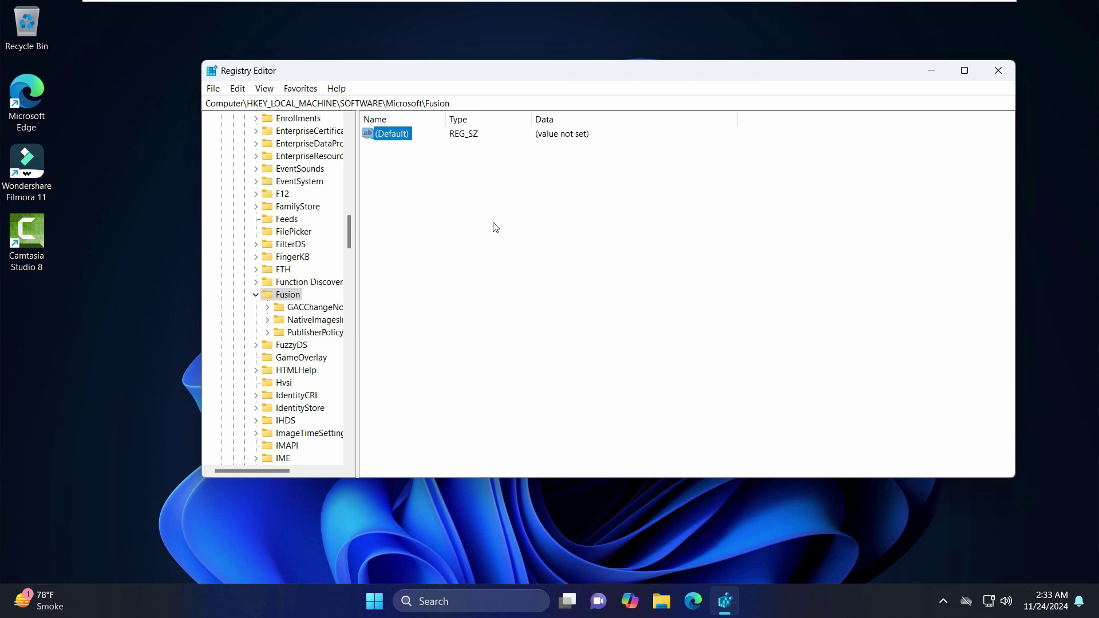
# Step: Create a new DWORD (32-bit) value named DisableCacheViewer under Fusion
pyautogui.rightClick(510, 194)
pyautogui.moveTo(551, 204)
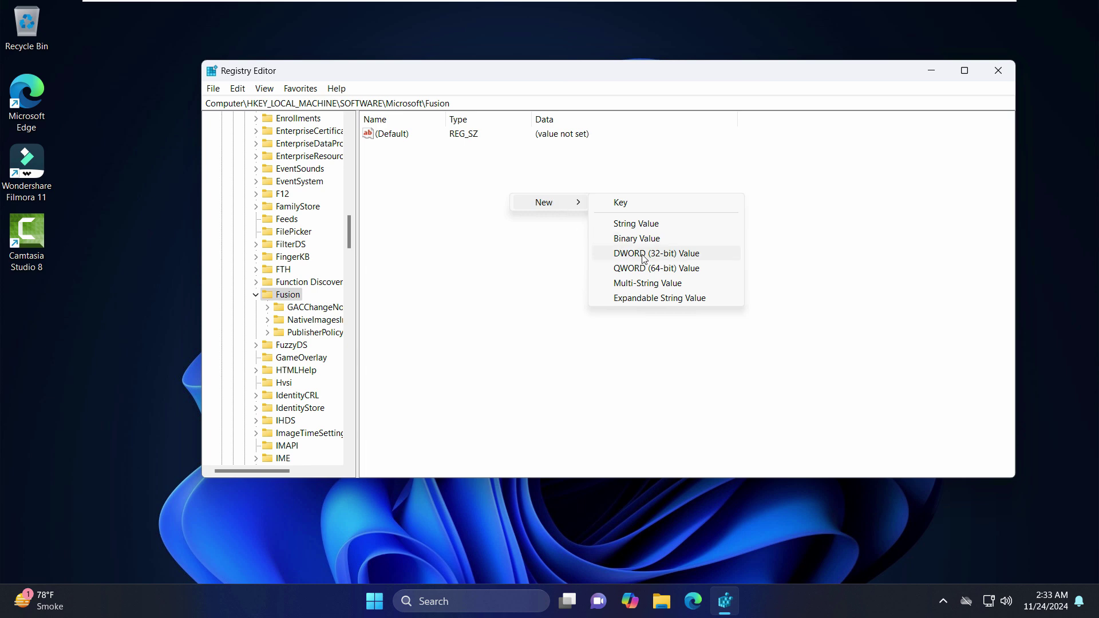
pyautogui.click(693, 257)
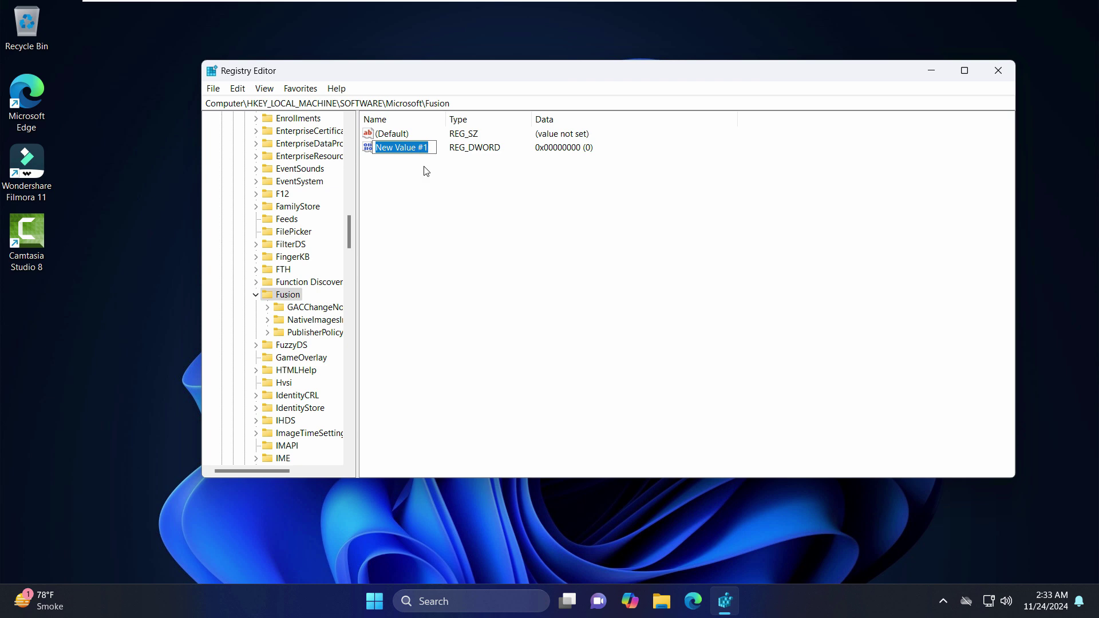
pyautogui.write('Dis')
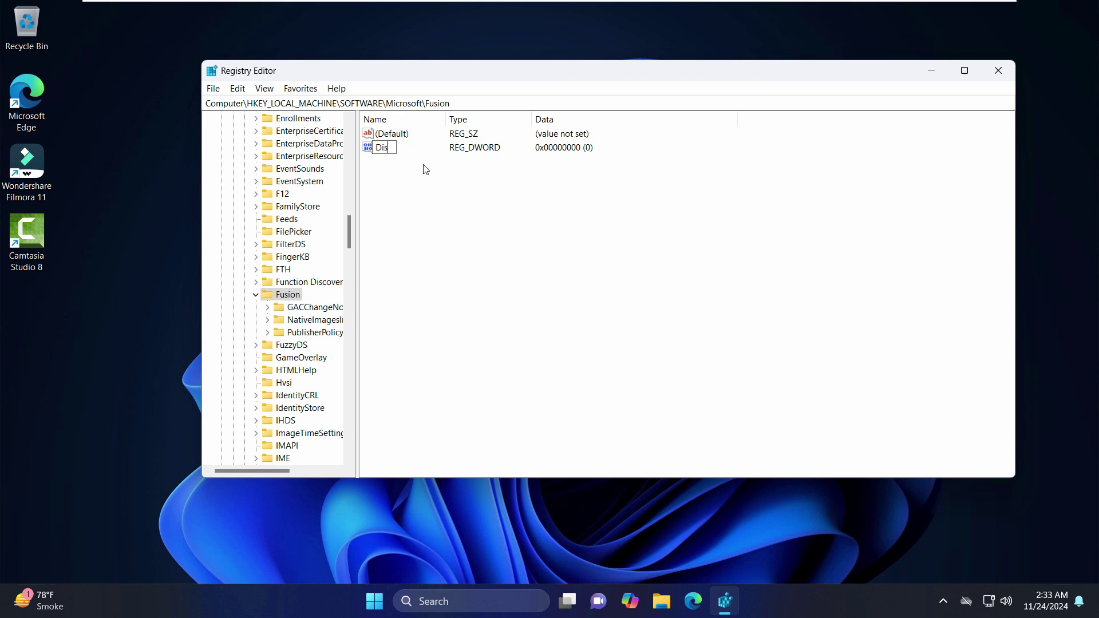
pyautogui.write('ableCacheViewer')
pyautogui.press('Return')
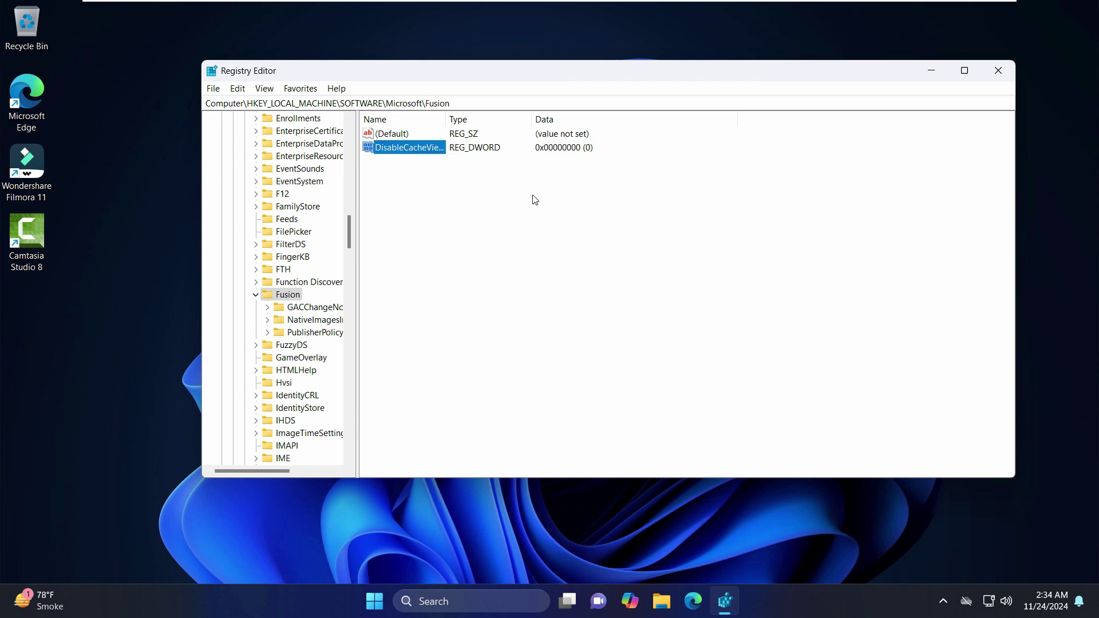
# Step: Set DisableCacheViewer's value data to 1 and close Registry Editor
pyautogui.doubleClick(413, 148)
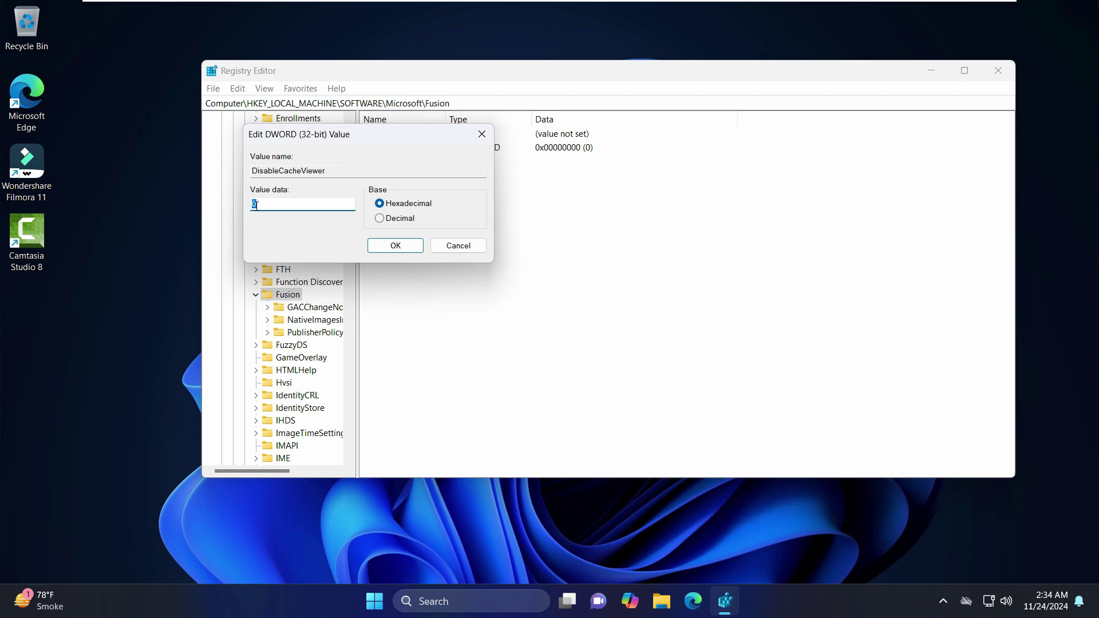
pyautogui.write('1')
pyautogui.click(394, 245)
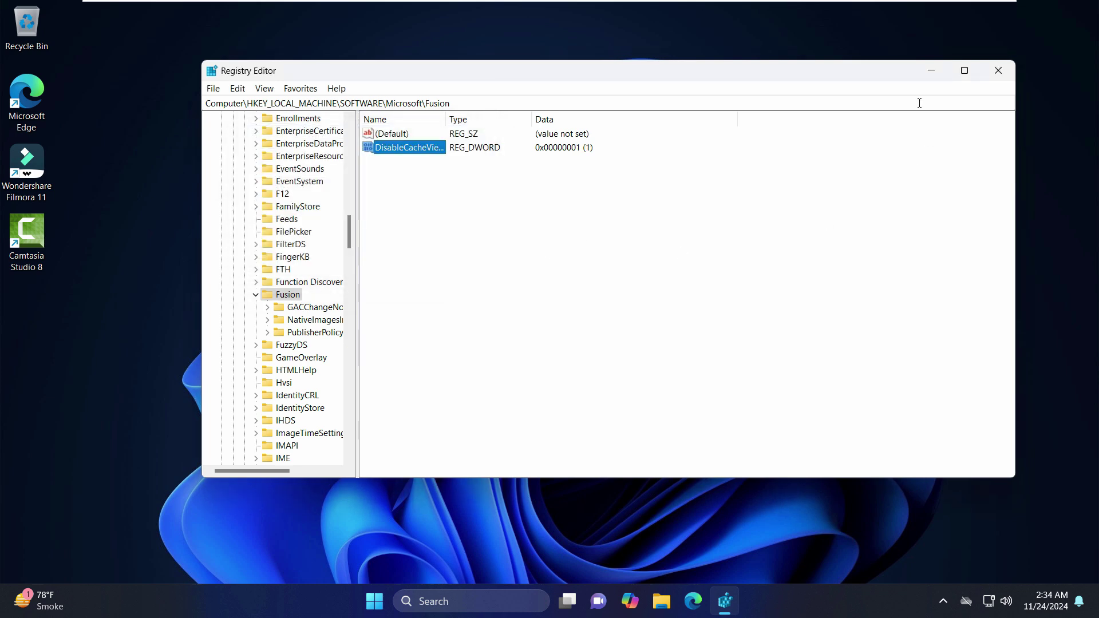
pyautogui.click(998, 71)
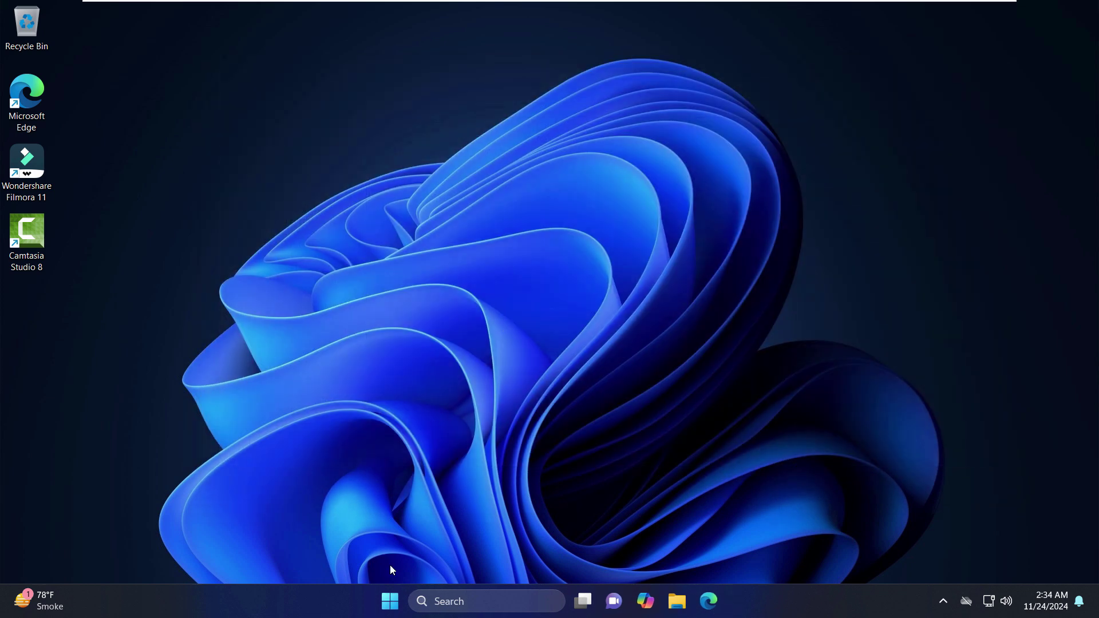
pyautogui.click(390, 601)
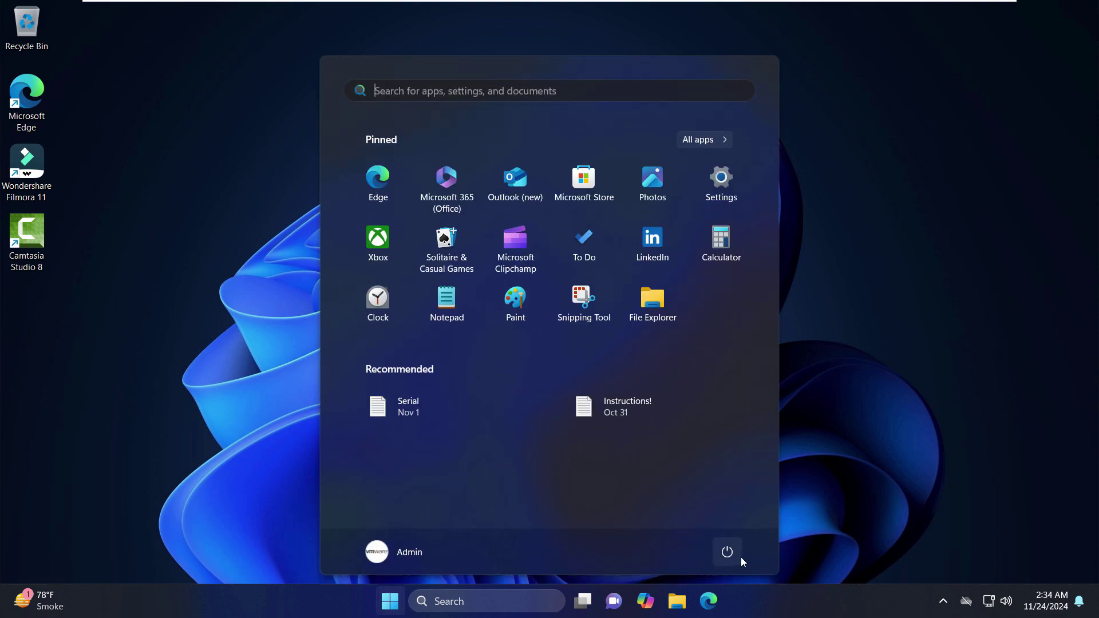
pyautogui.click(734, 548)
pyautogui.press('Escape')
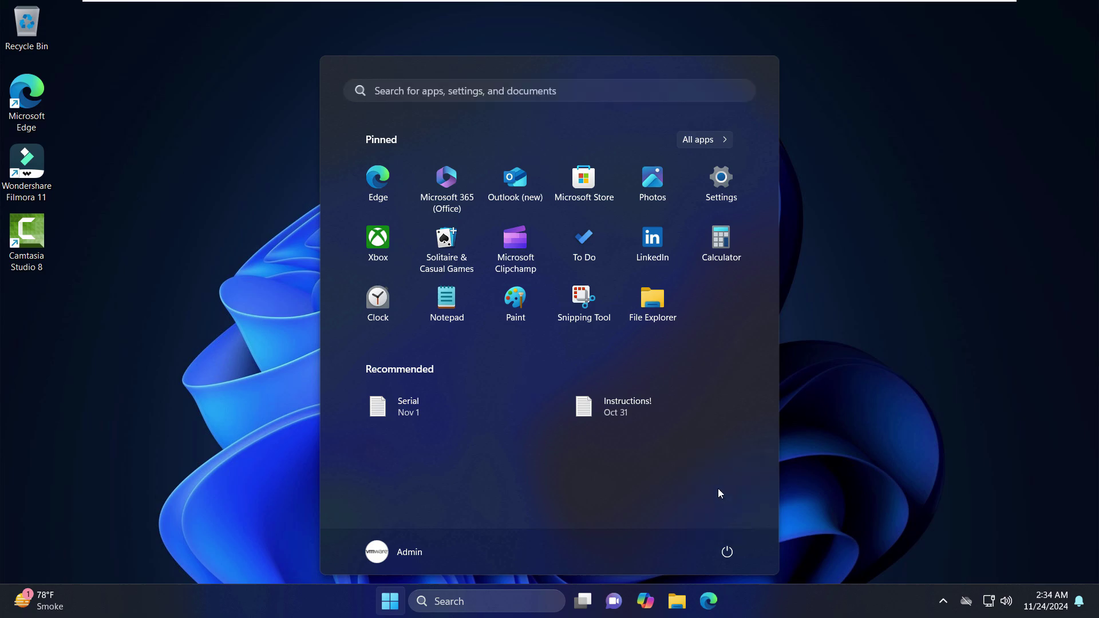